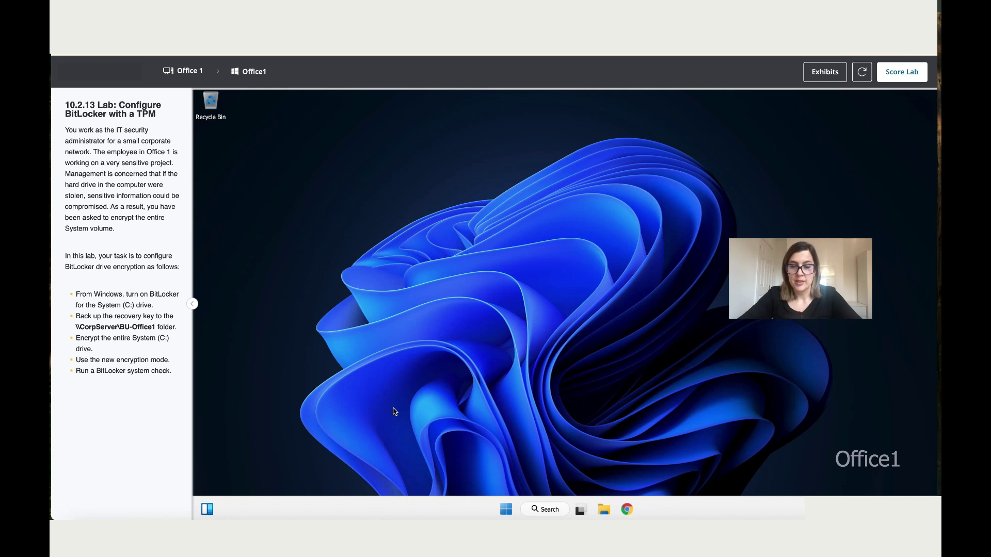
# Restart Office1 from the Start menu power options to reach its BIOS settings
pyautogui.click(505, 510)
pyautogui.click(688, 450)
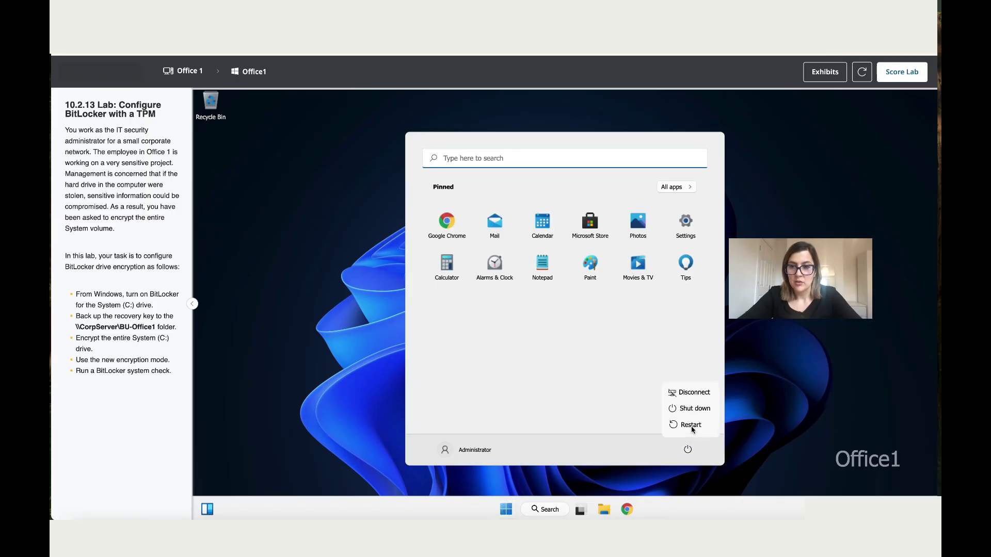
pyautogui.click(692, 426)
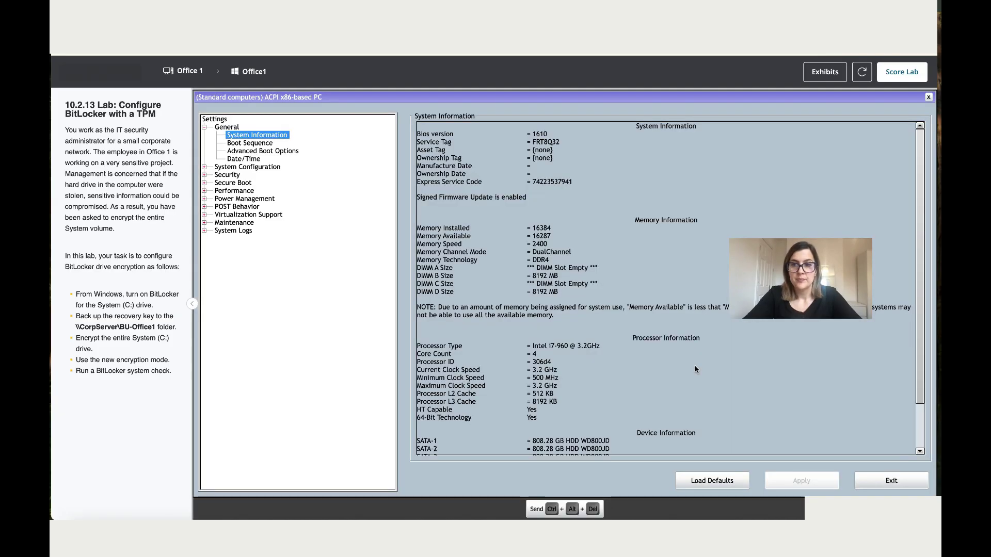
# Under Security, confirm TPM Security is enabled and activated, apply, and exit firmware setup
pyautogui.click(217, 175)
pyautogui.click(204, 175)
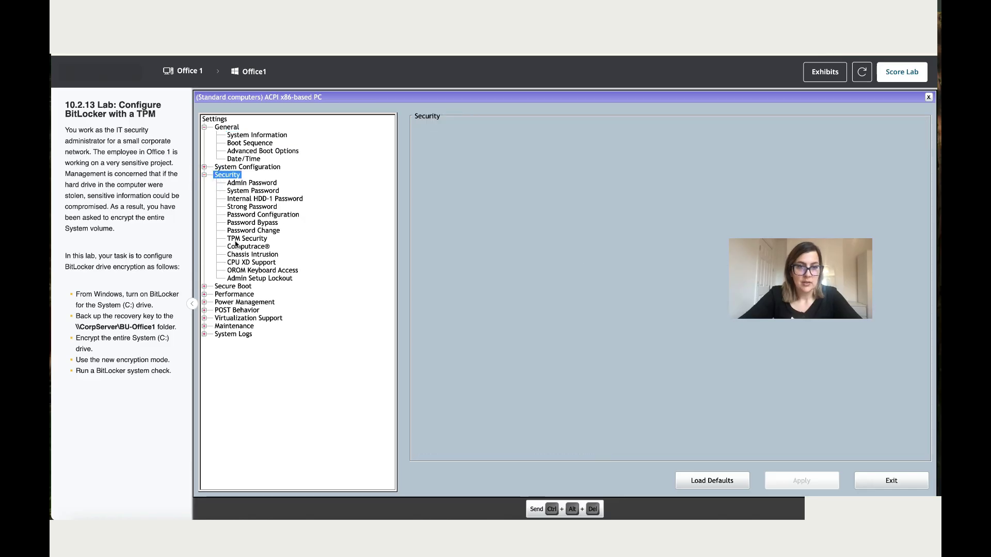
pyautogui.click(236, 240)
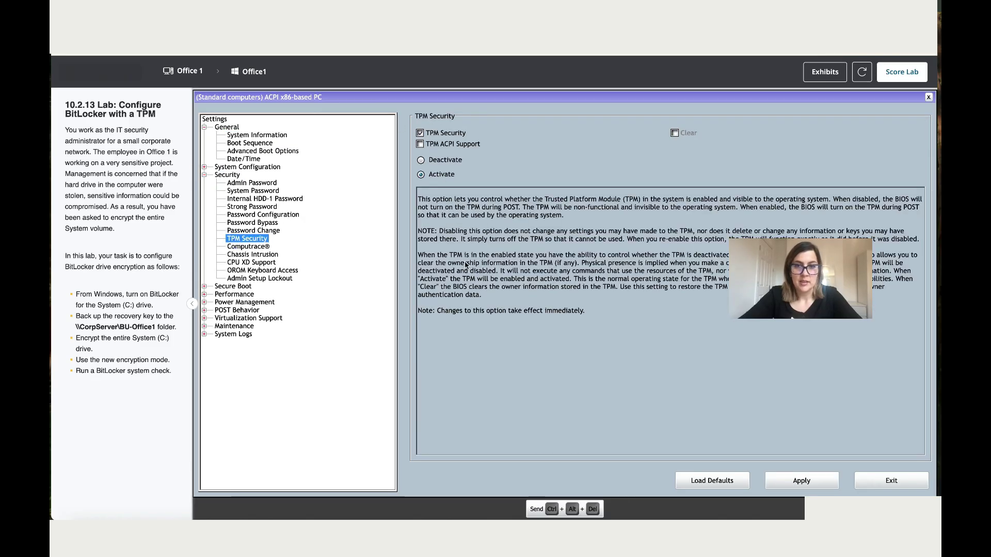
pyautogui.click(813, 484)
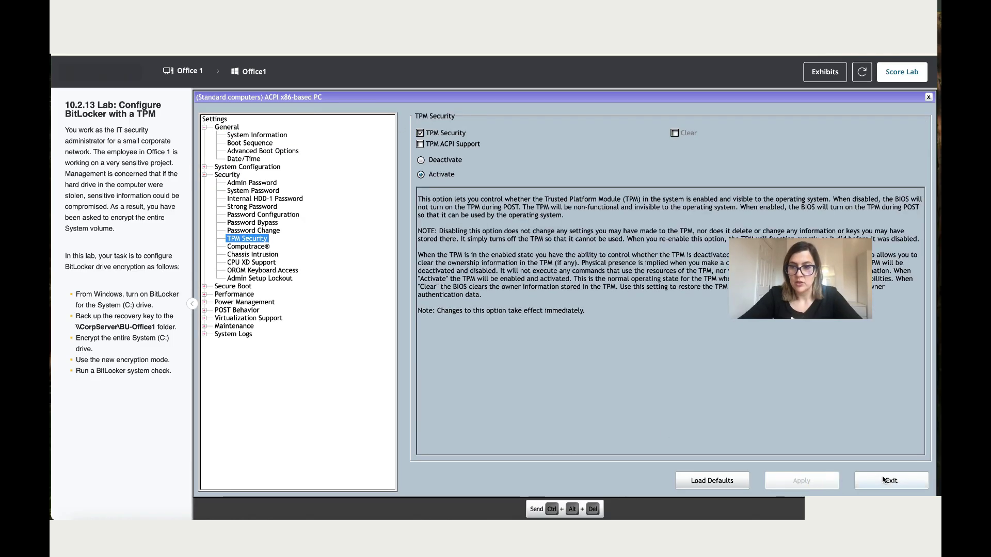
pyautogui.click(889, 482)
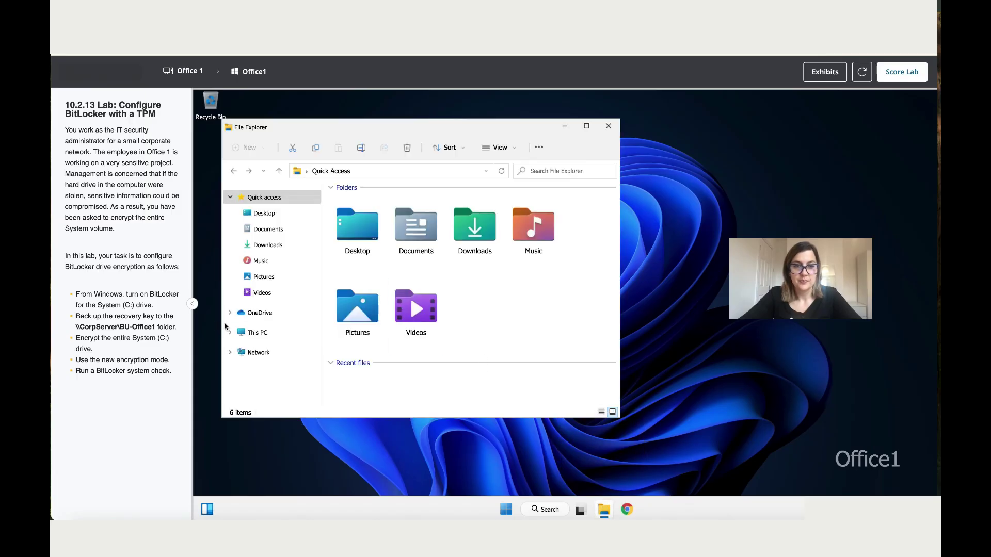
# Turn on BitLocker for System (C:) from This PC in File Explorer
pyautogui.click(256, 332)
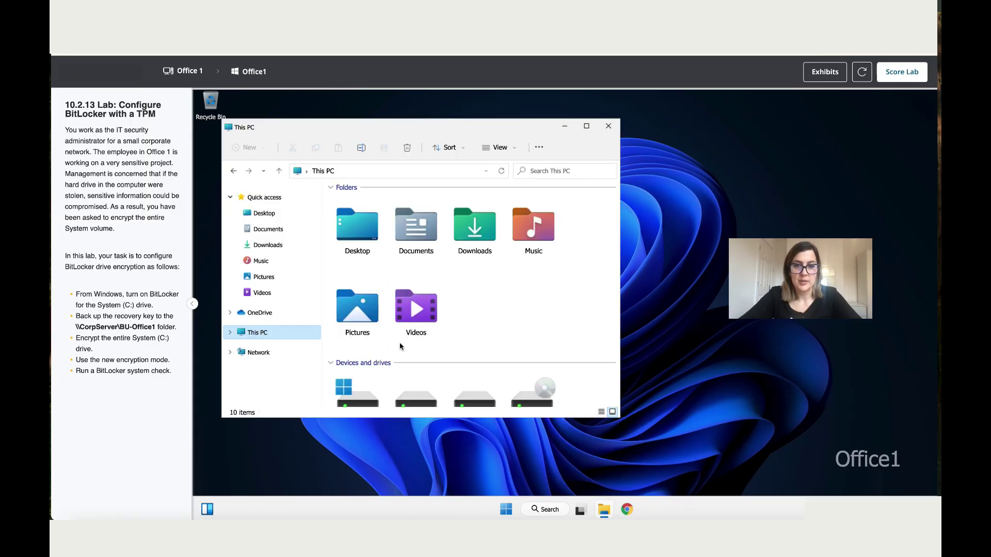
pyautogui.scroll(-2, 411, 350)
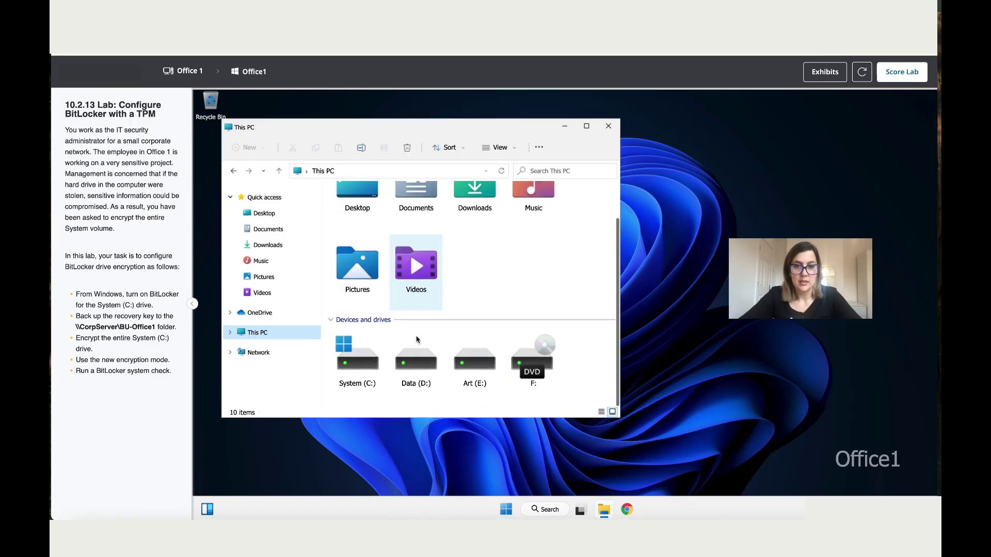
pyautogui.rightClick(370, 361)
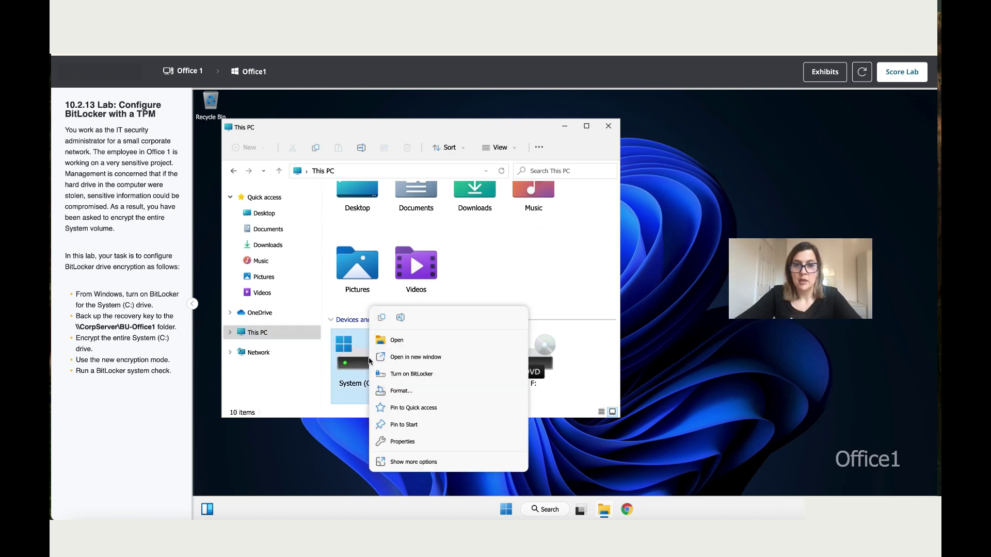
pyautogui.click(410, 375)
pyautogui.rightClick(365, 360)
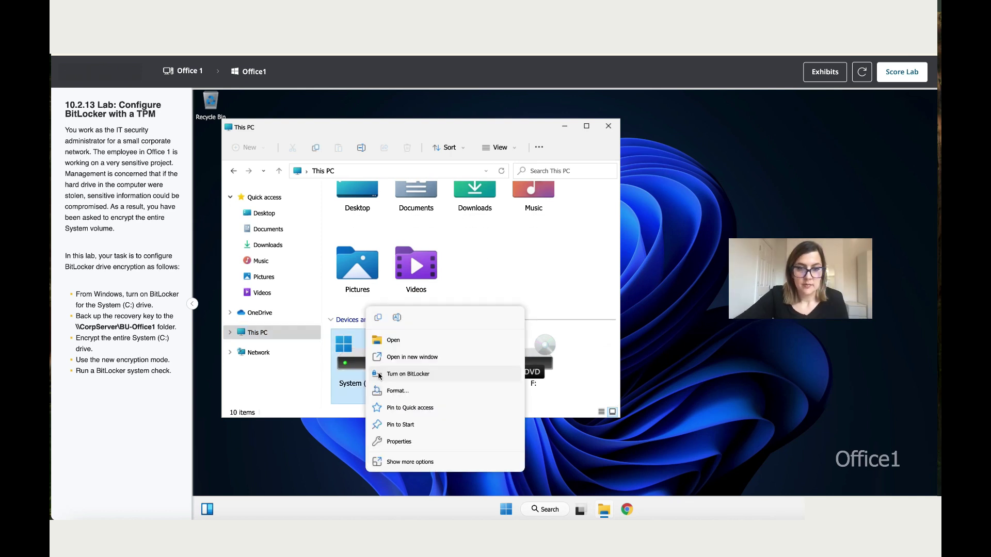
pyautogui.click(379, 374)
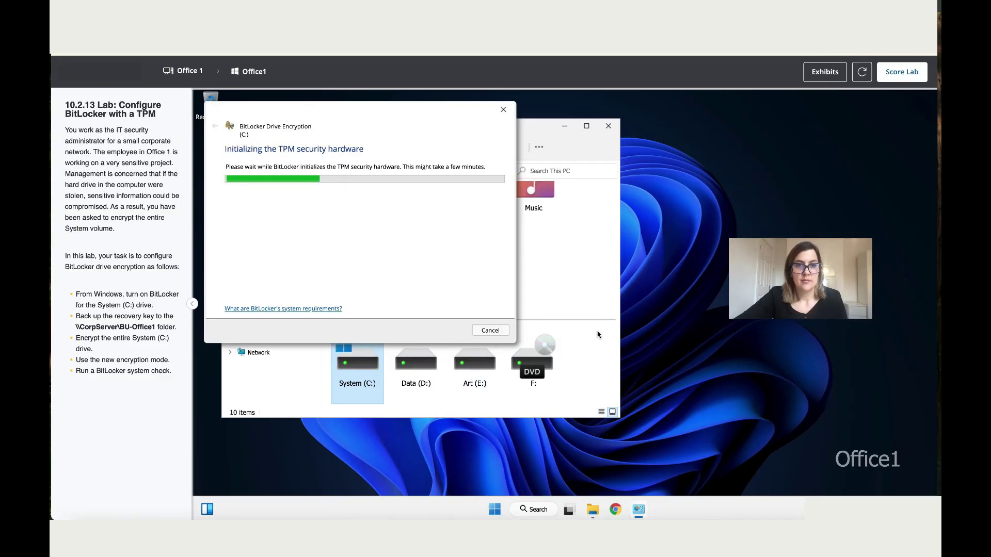
# Save the recovery key as a file in CorpServer's BU-Office1 network folder
pyautogui.click(256, 223)
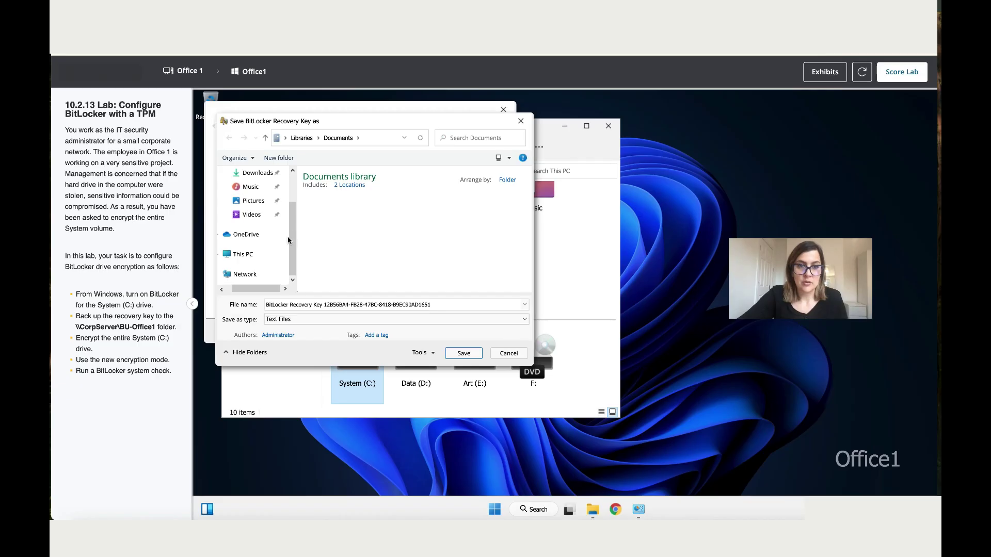
pyautogui.click(338, 183)
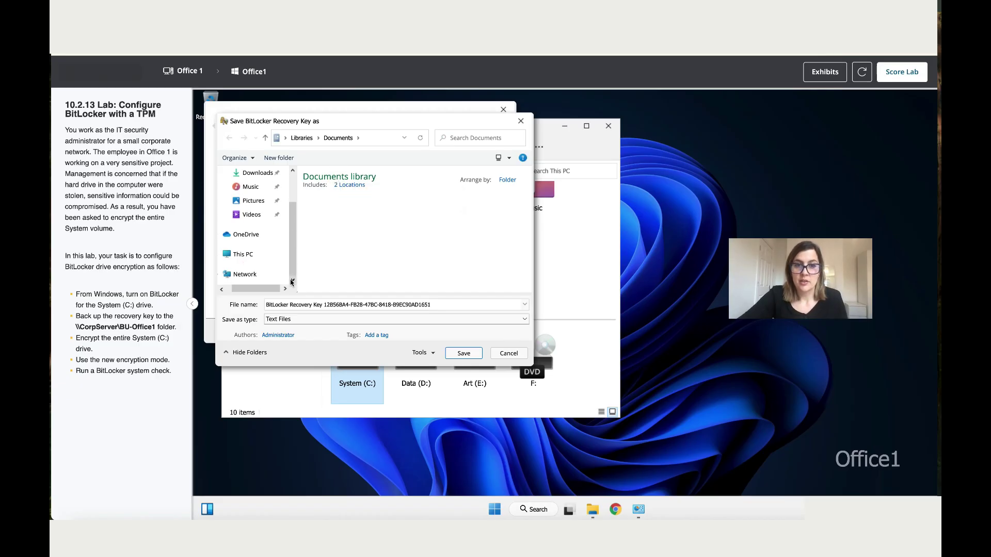
pyautogui.click(244, 274)
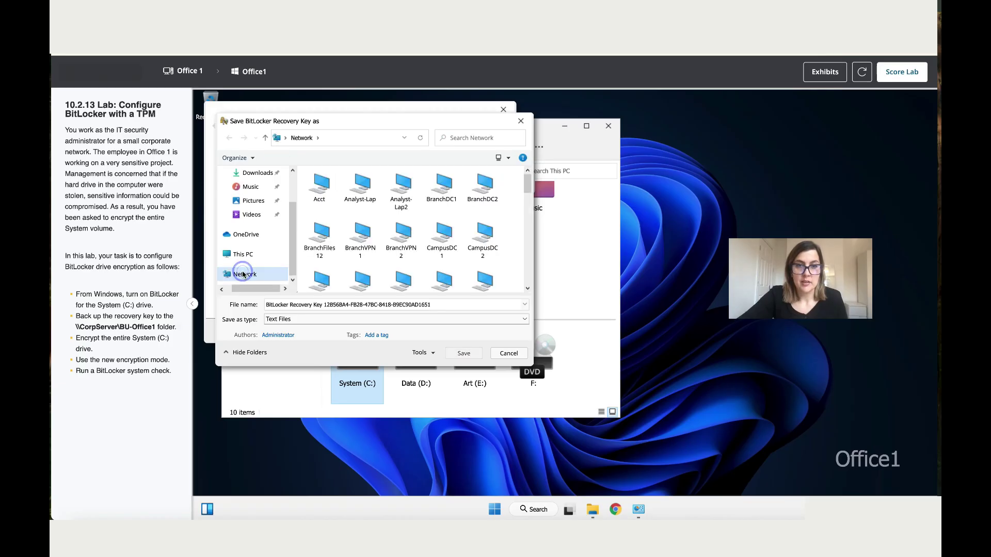
pyautogui.click(528, 290)
pyautogui.click(529, 289)
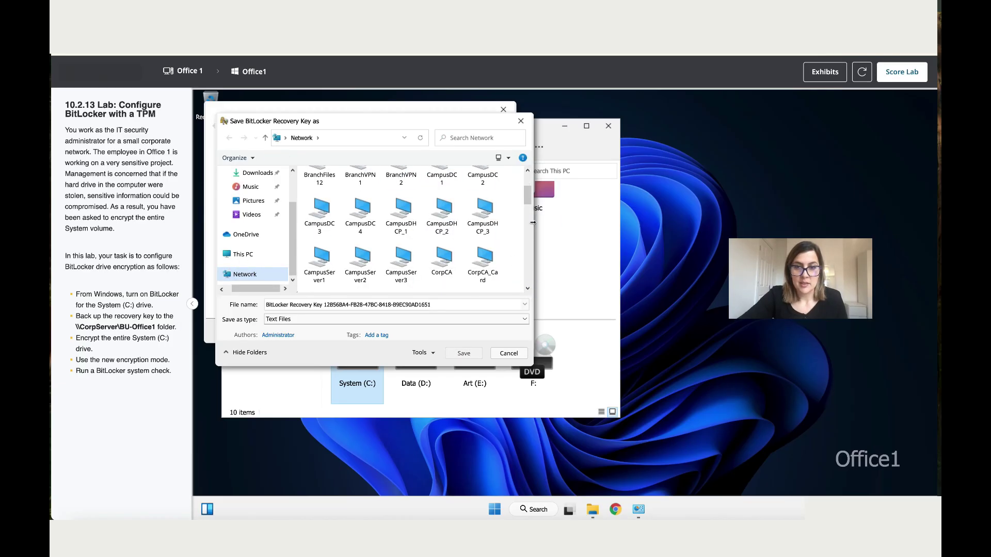
pyautogui.moveTo(531, 223); pyautogui.dragTo(694, 221)
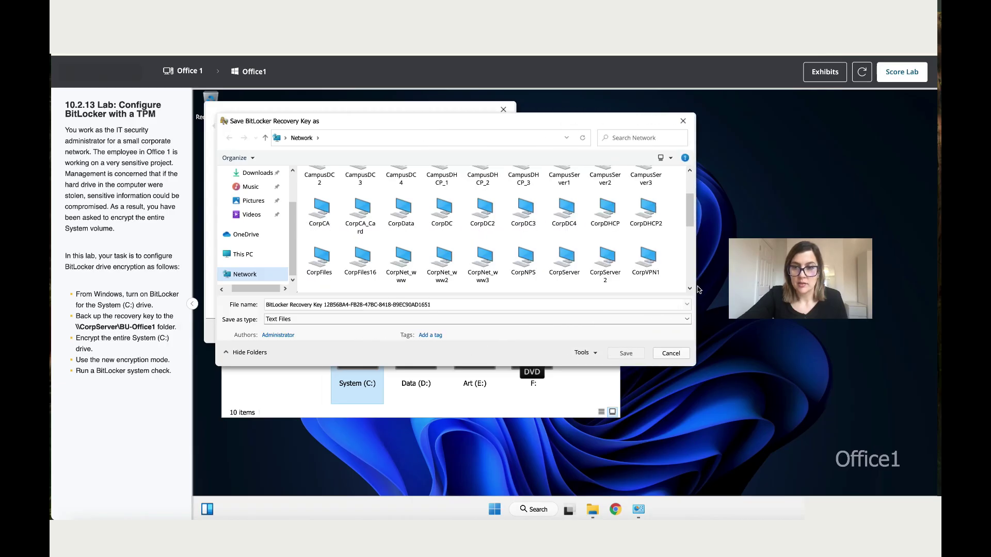
pyautogui.click(689, 291)
pyautogui.doubleClick(568, 187)
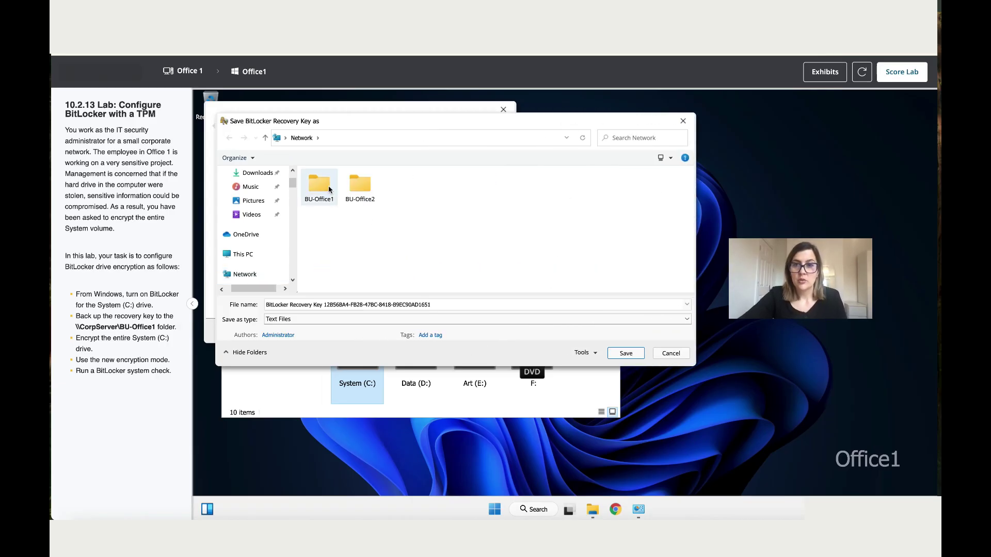
pyautogui.doubleClick(328, 189)
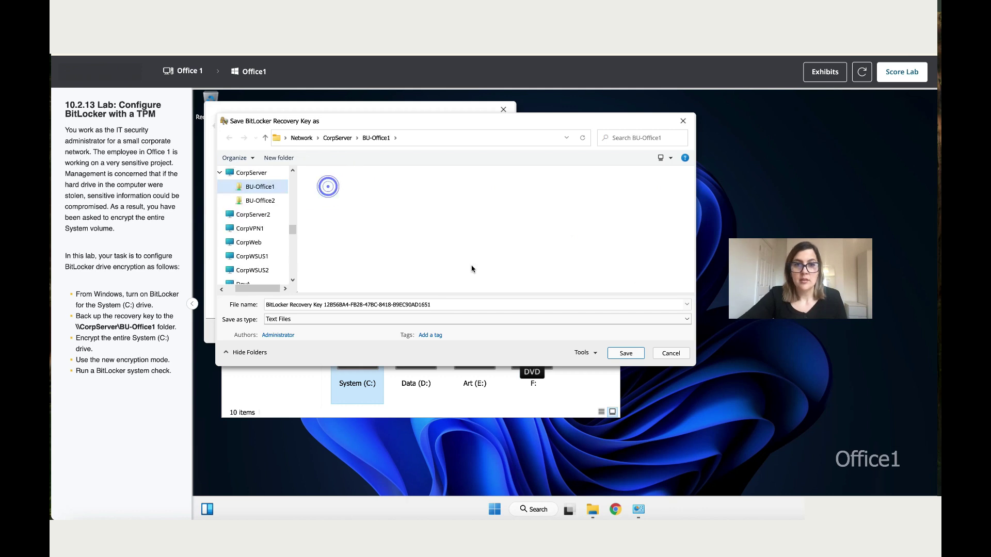
pyautogui.click(621, 355)
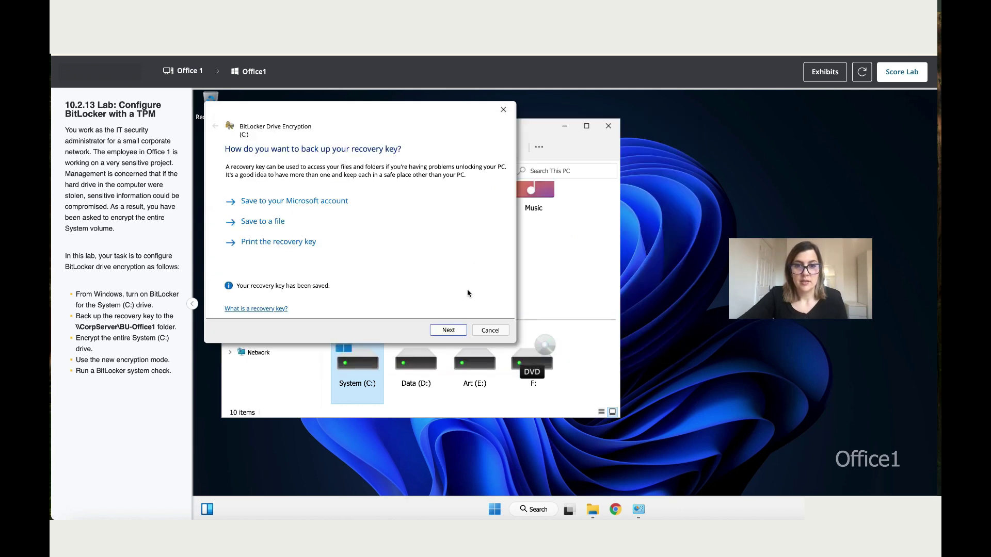
# Choose Encrypt entire drive and New encryption mode, enable the system check, and start encrypting
pyautogui.click(452, 331)
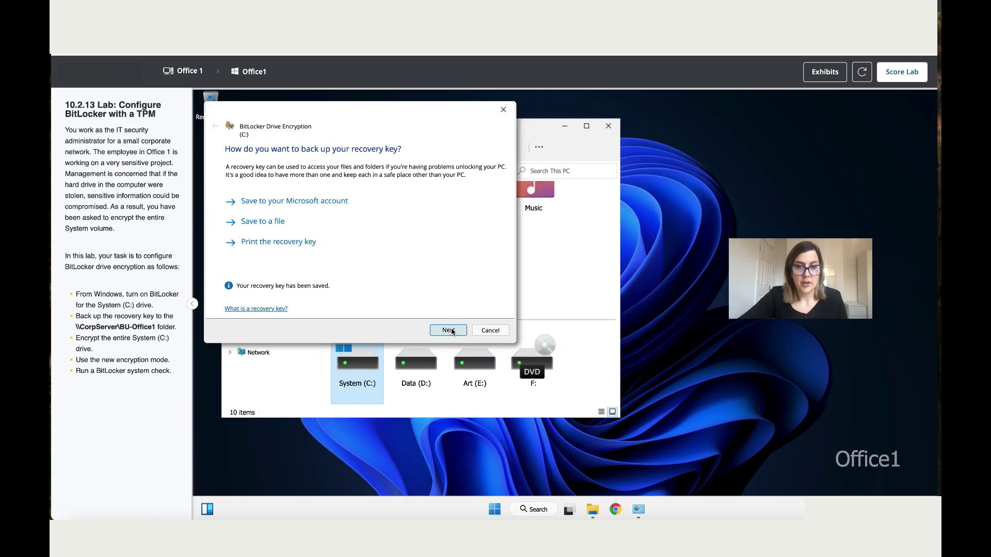
pyautogui.click(393, 242)
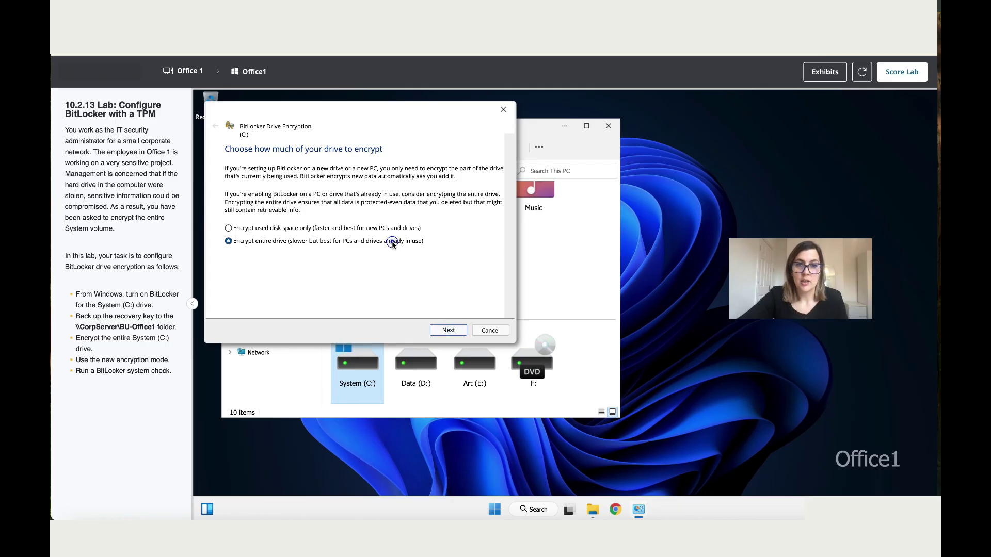
pyautogui.click(453, 332)
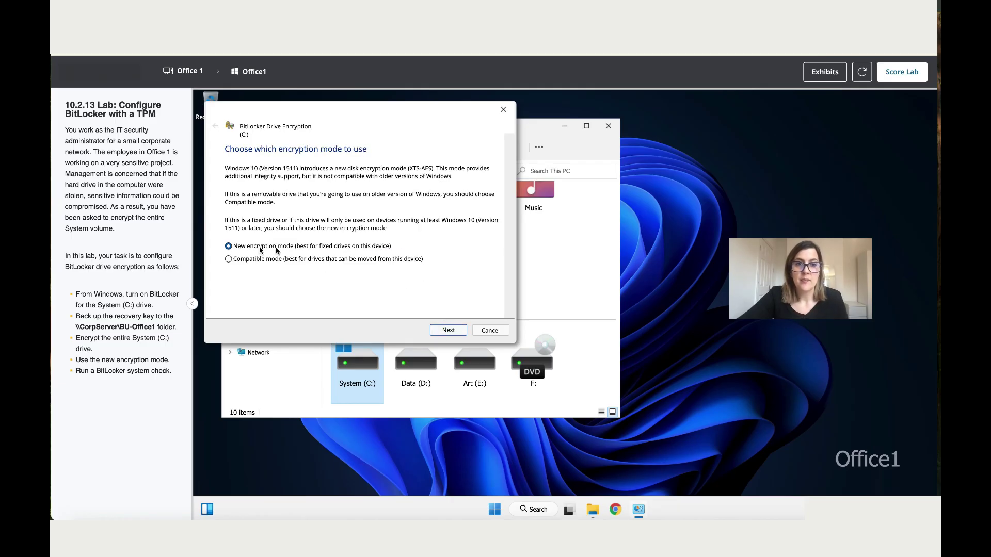
pyautogui.click(444, 330)
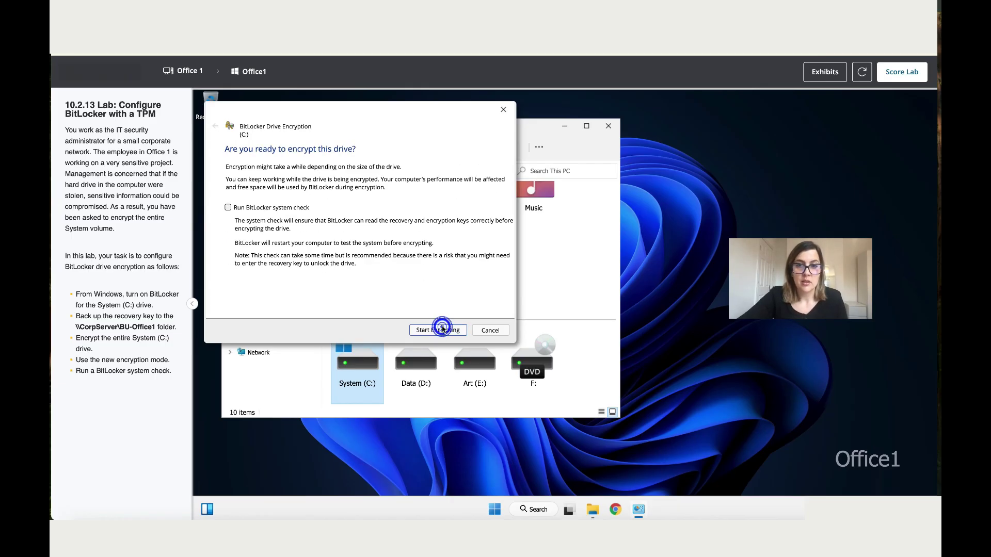
pyautogui.click(225, 205)
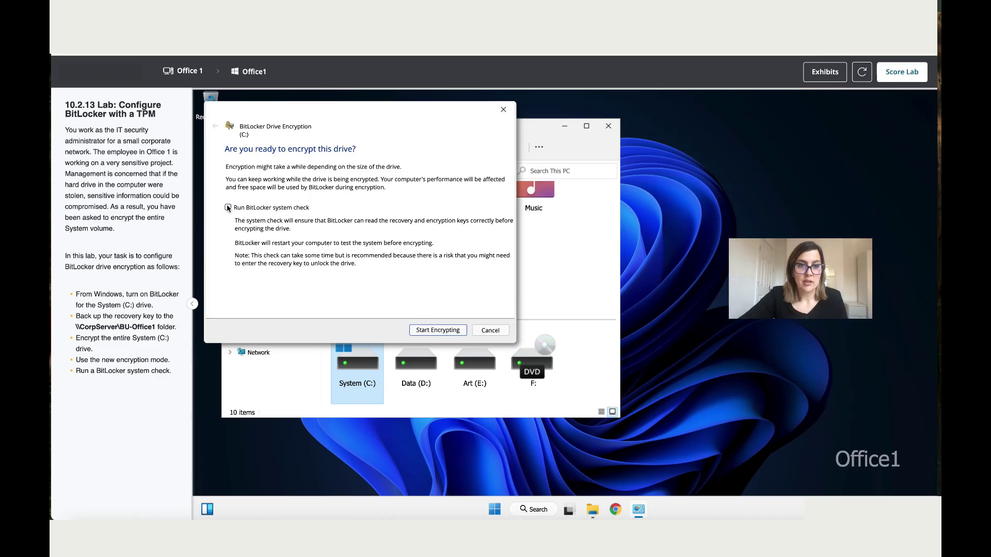
pyautogui.click(447, 331)
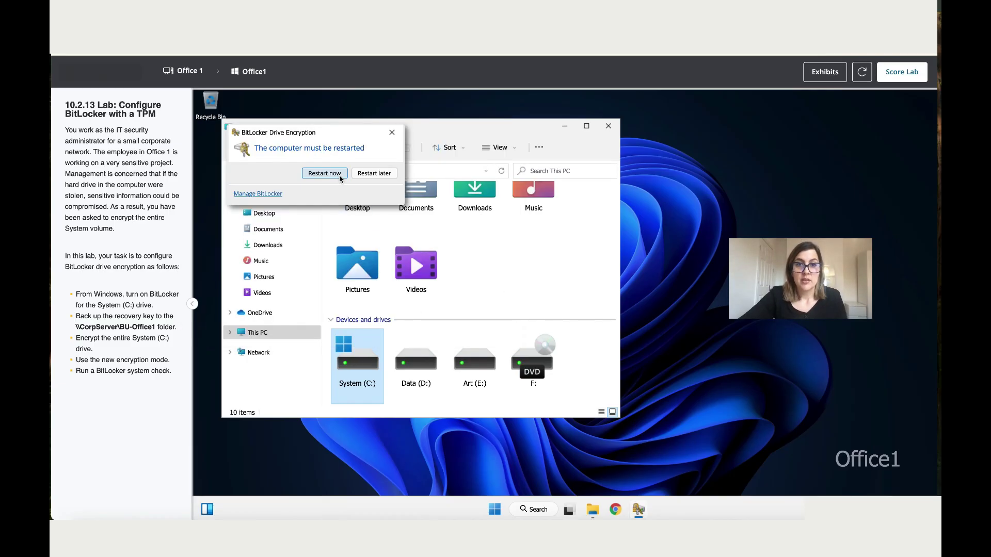
# Restart to finish encrypting C:, dismiss the completion message, and score the lab
pyautogui.click(324, 174)
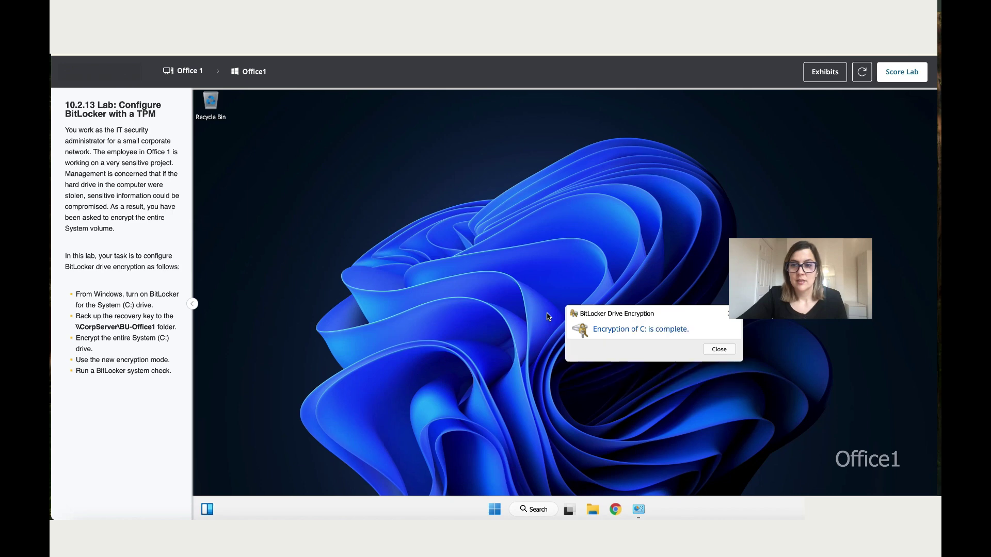
pyautogui.click(717, 350)
pyautogui.click(902, 72)
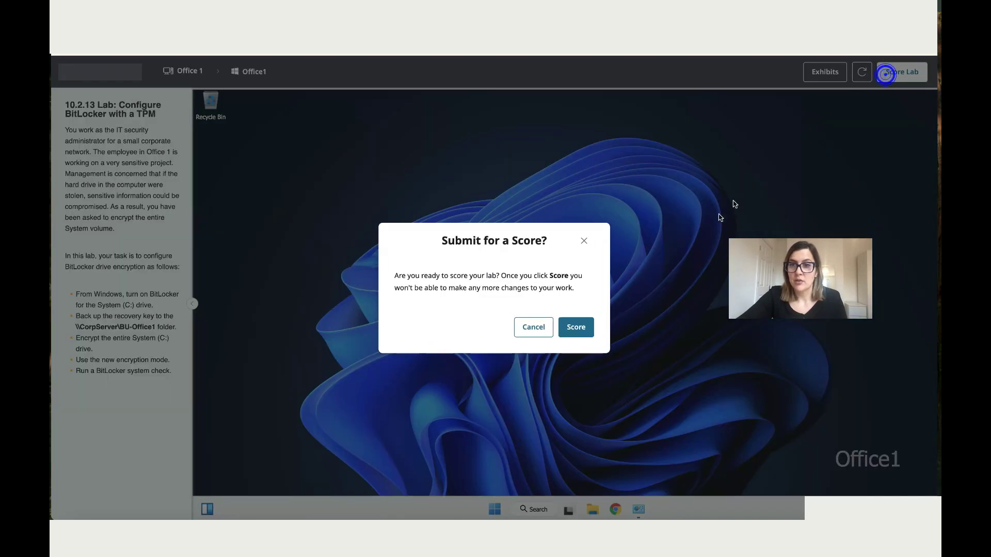
pyautogui.click(577, 327)
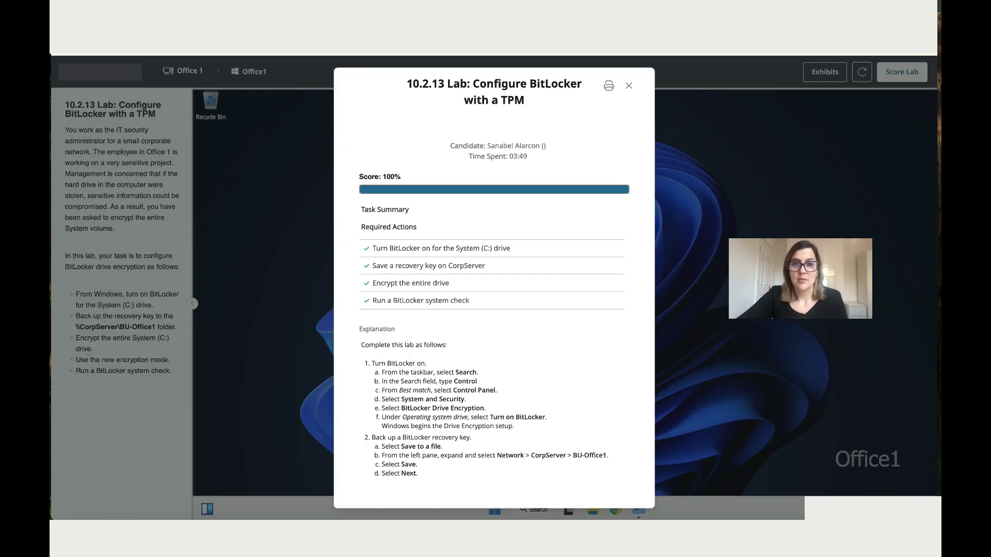